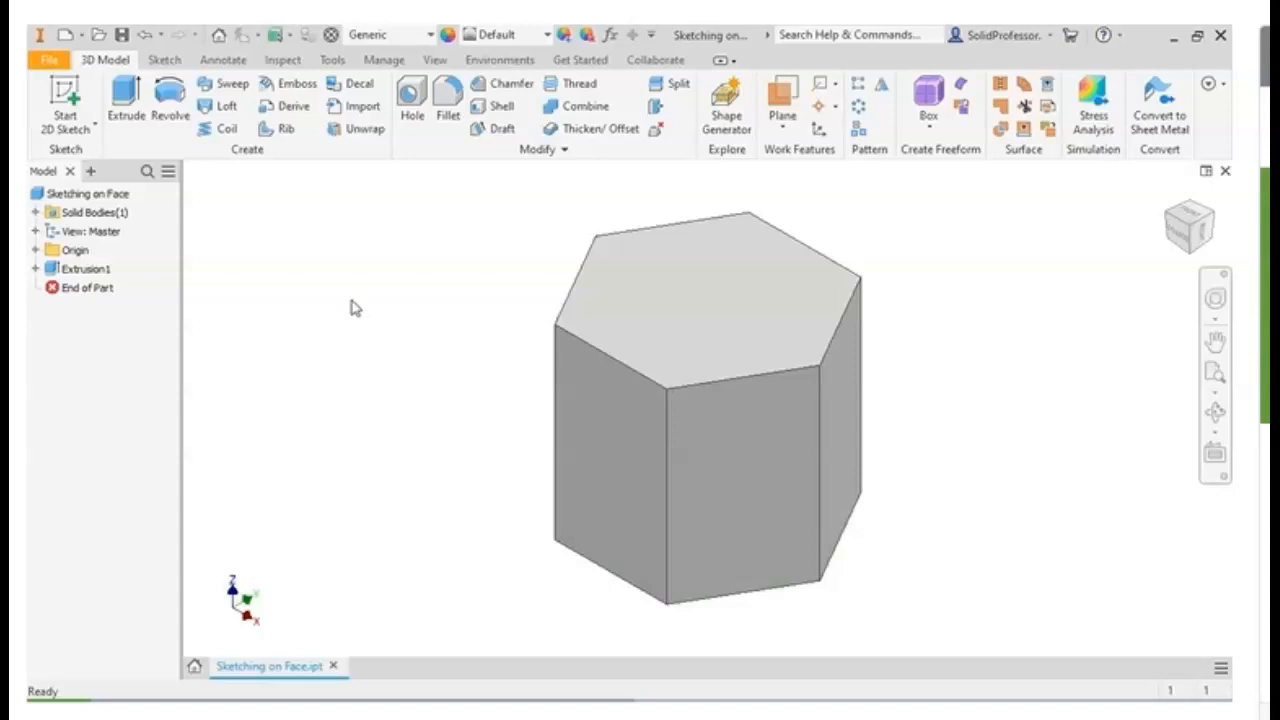
# Start a new 2D sketch on the top face of the hexagonal prism.
pyautogui.click(90, 102)
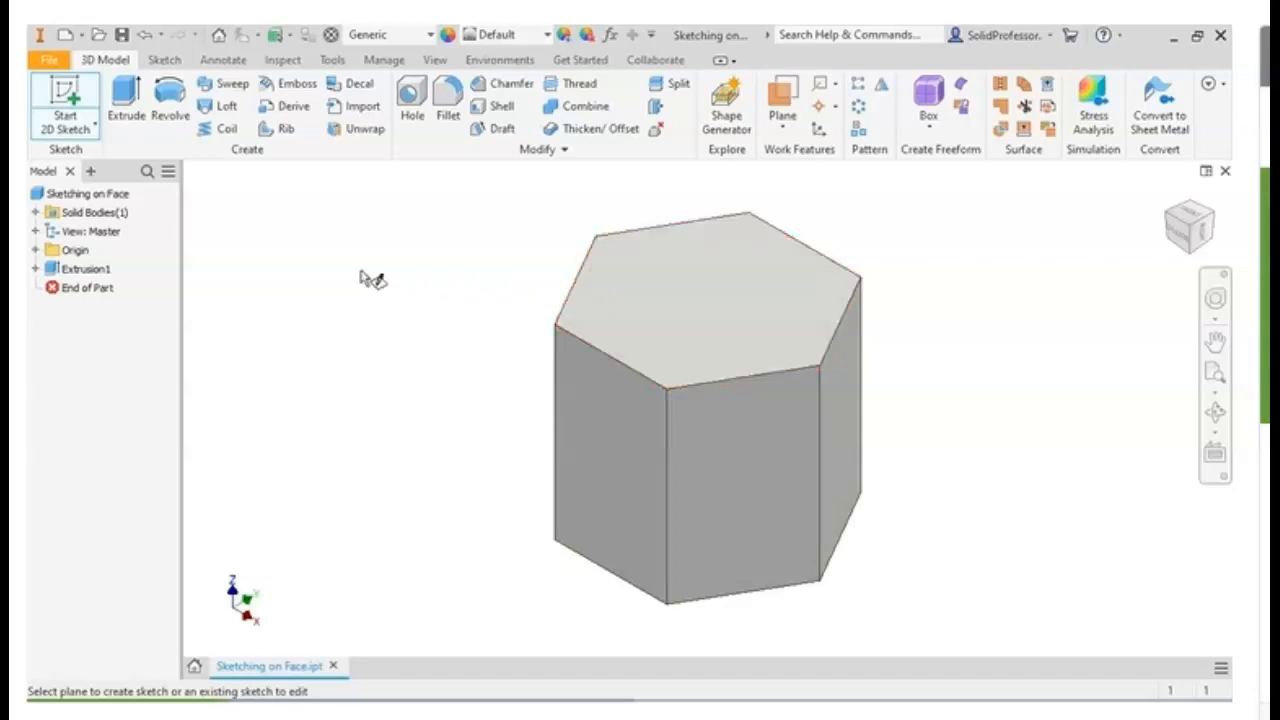
pyautogui.click(36, 251)
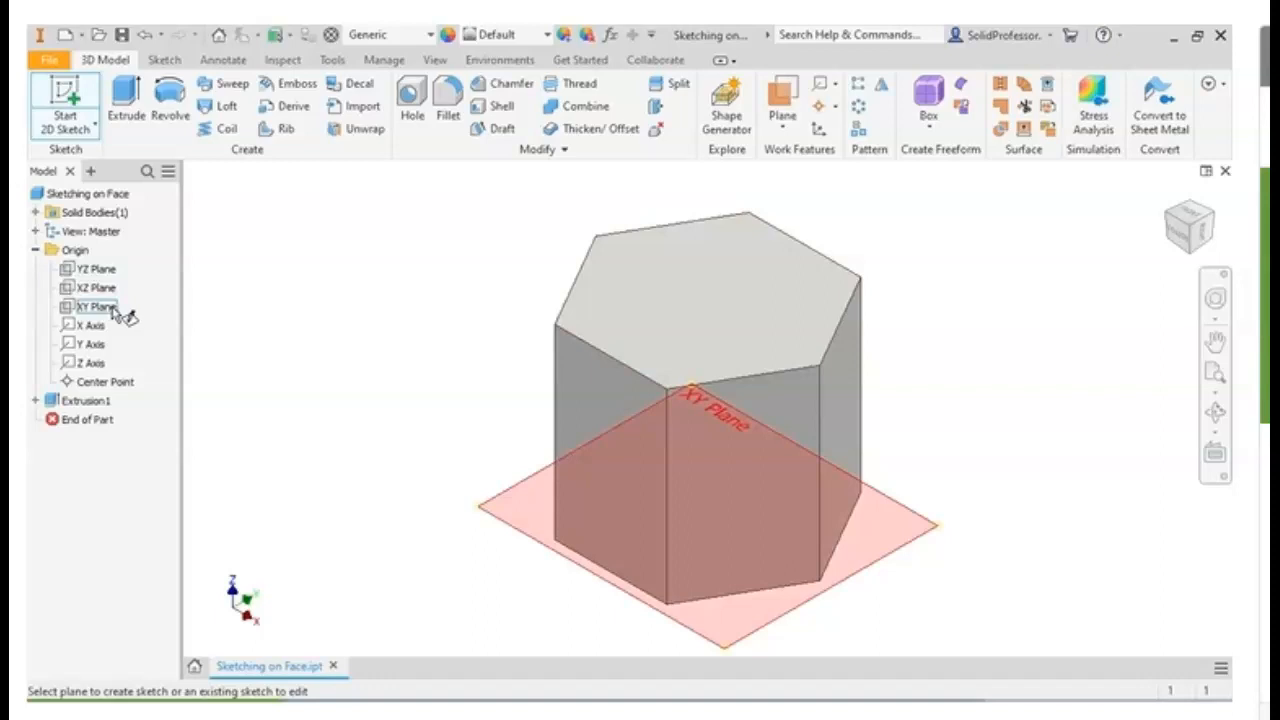
pyautogui.click(645, 305)
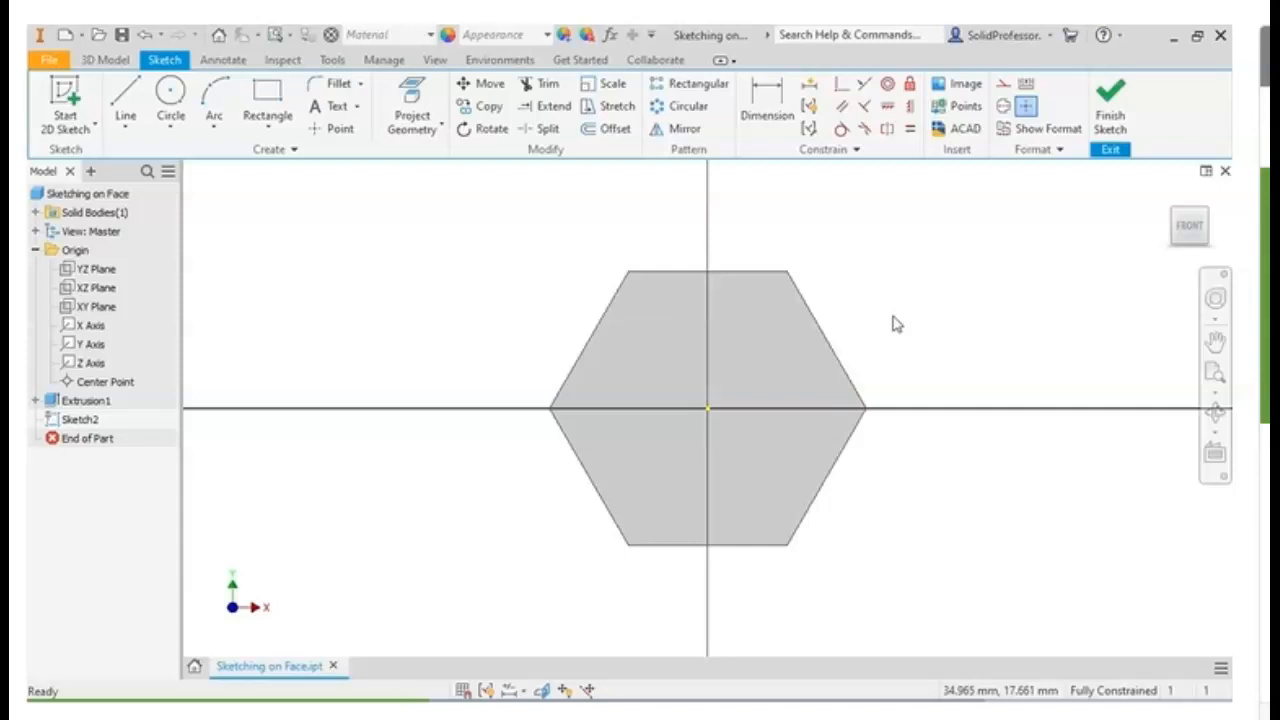
# Draw a two-point rectangle in the empty area to the upper left of the hexagonal face.
pyautogui.click(281, 101)
pyautogui.click(231, 193)
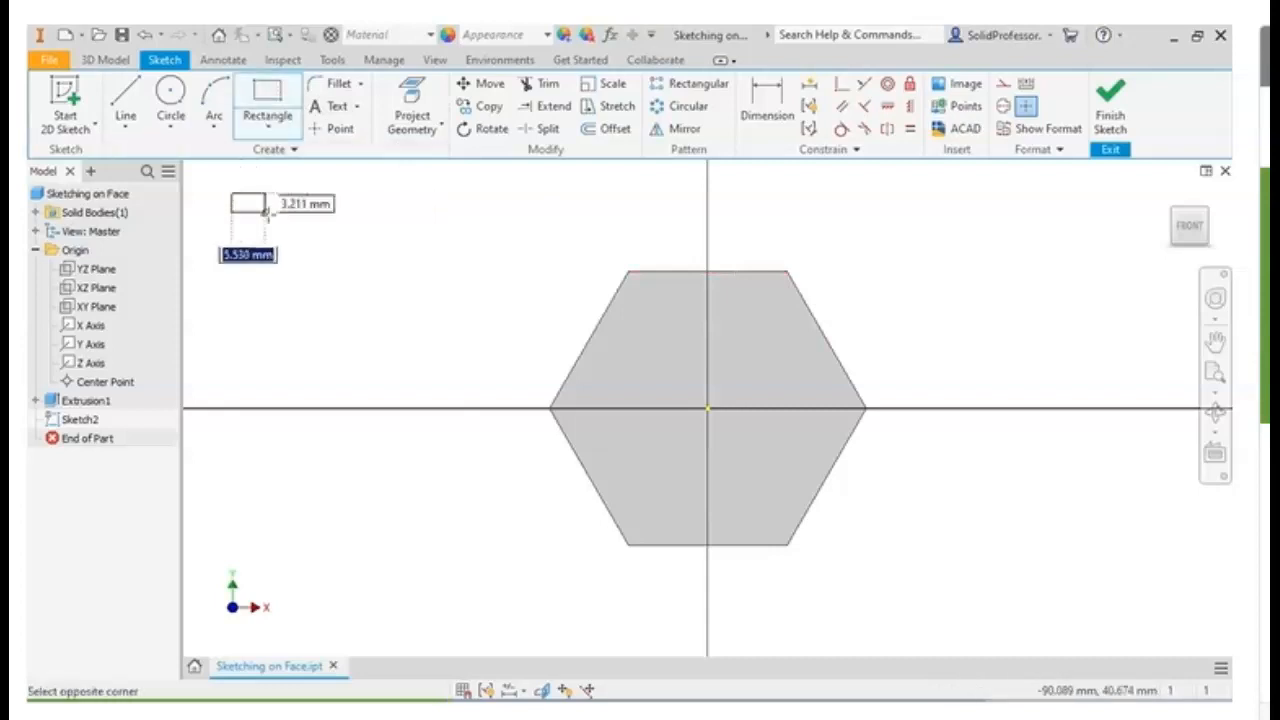
pyautogui.click(445, 291)
pyautogui.press('Escape')
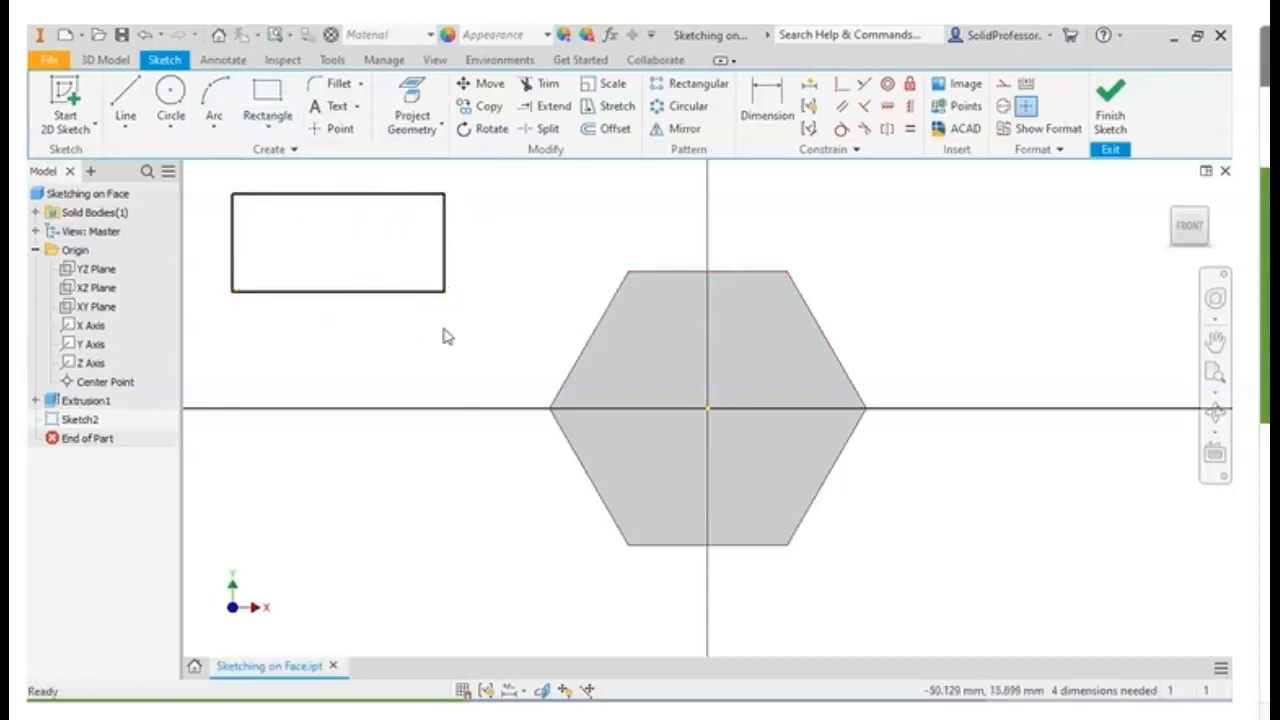
# Check the sketch plane against the hexagonal body in 3D and delete the rectangle from the sketch.
pyautogui.moveTo(457, 451)
pyautogui.keyDown('shift'); pyautogui.mouseDown(button='middle')
pyautogui.moveTo(459, 364)
pyautogui.moveTo(446, 417)
pyautogui.moveTo(507, 410)
pyautogui.mouseUp(button='middle'); pyautogui.keyUp('shift')
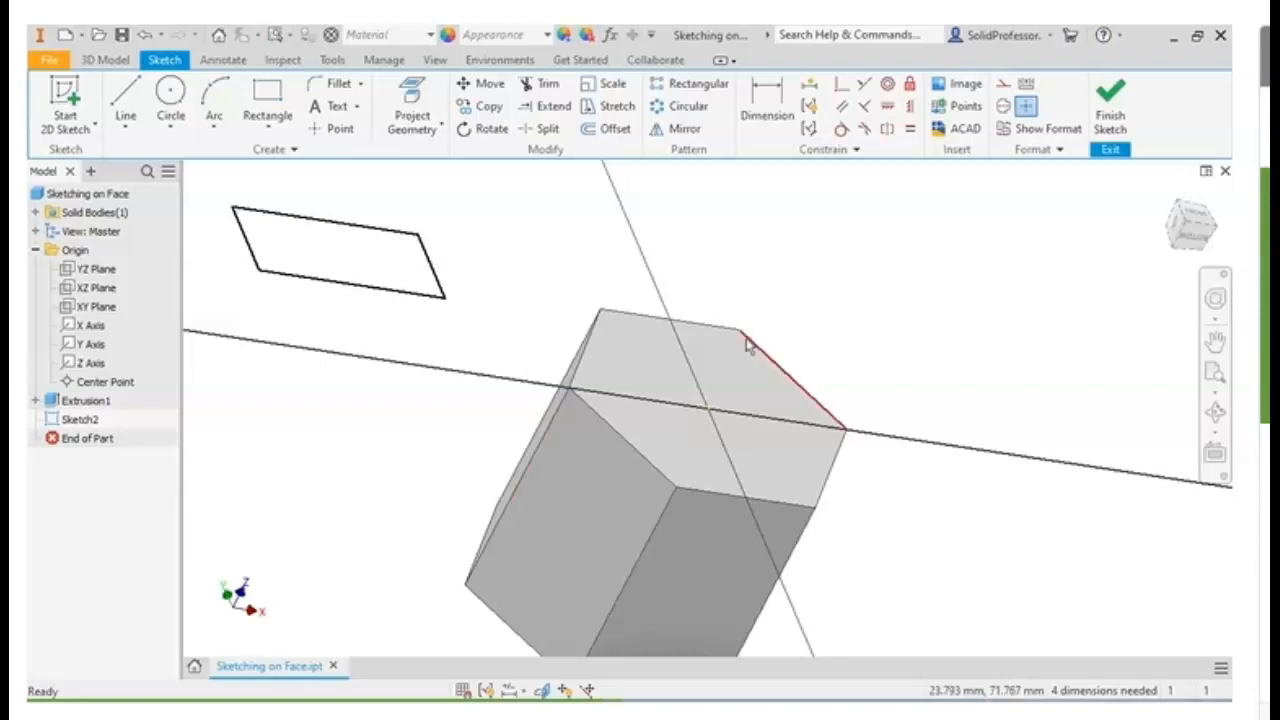
pyautogui.click(1195, 220)
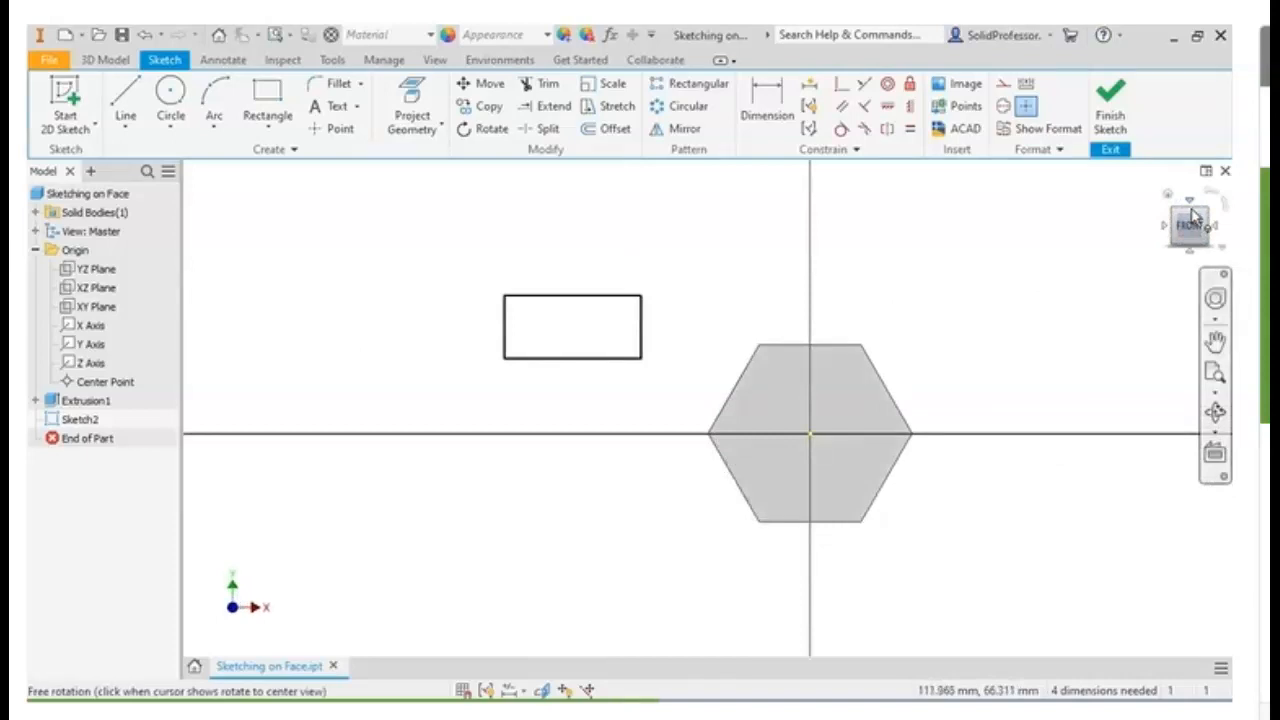
pyautogui.moveTo(676, 262); pyautogui.dragTo(460, 373)
pyautogui.press('Delete')
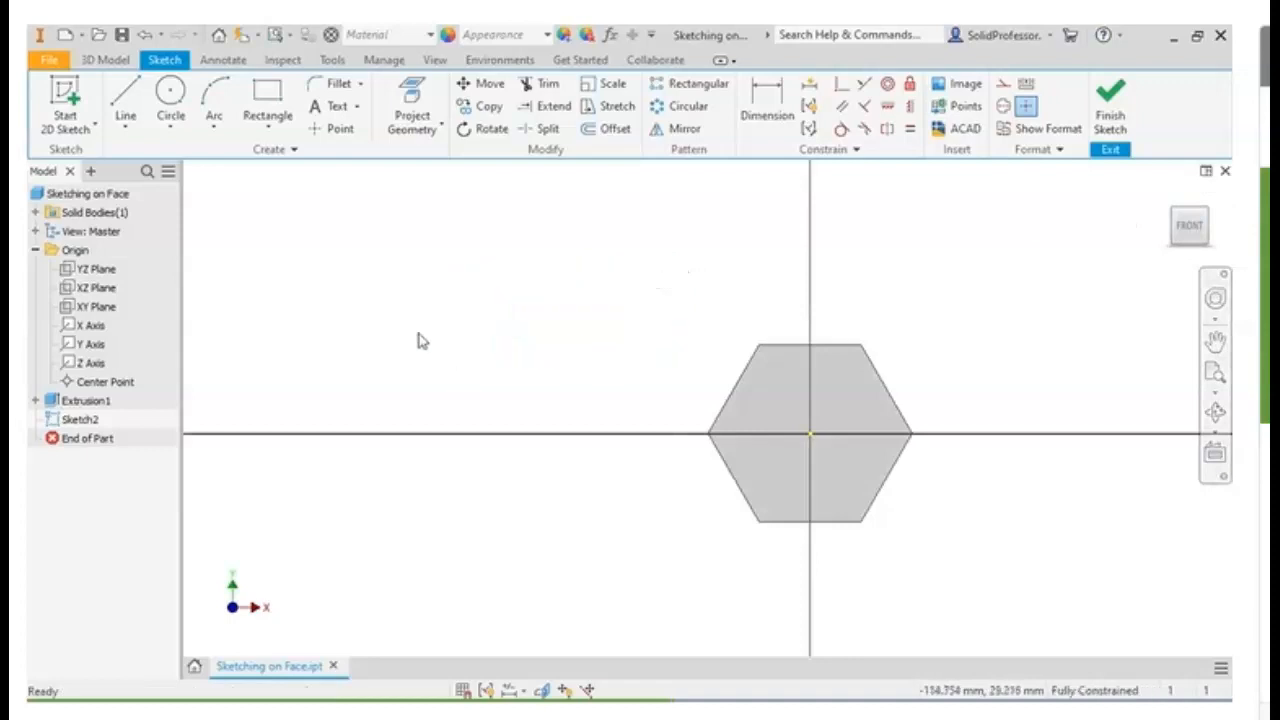
# Sketch a circle about 34 mm in diameter on the hexagonal face, centred on the origin.
pyautogui.click(185, 97)
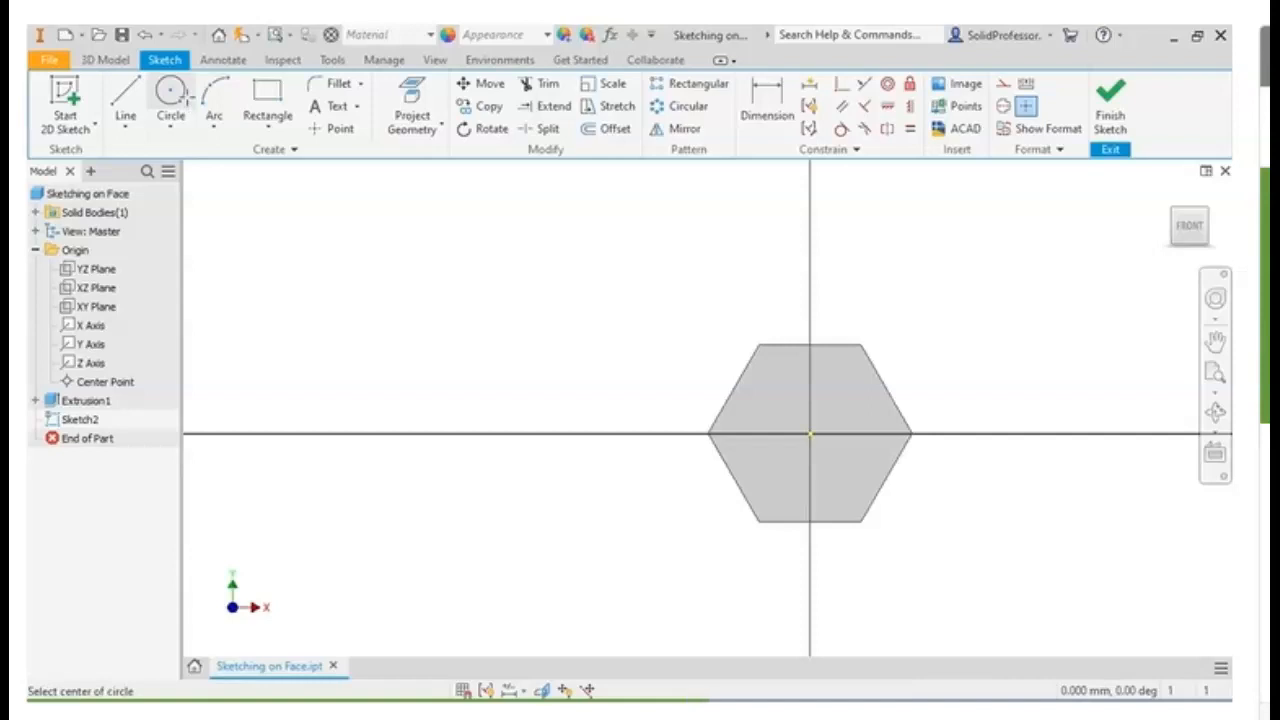
pyautogui.click(810, 433)
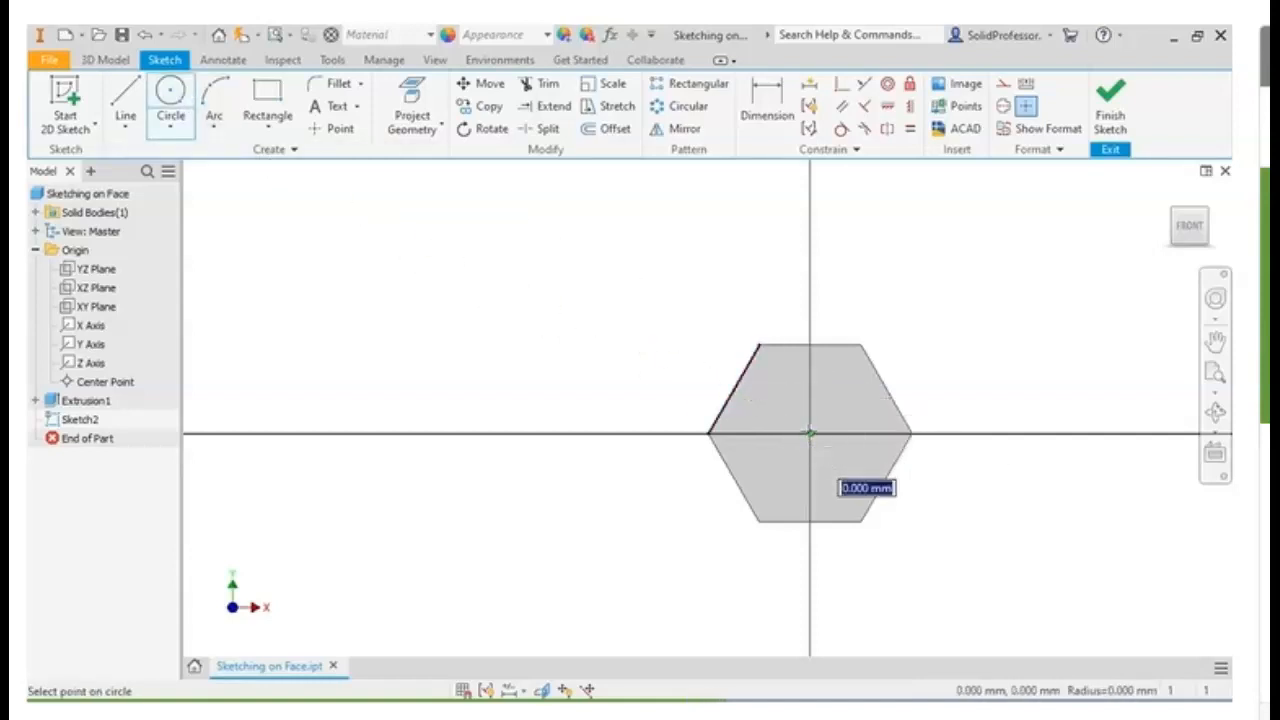
pyautogui.click(858, 403)
pyautogui.press('Escape')
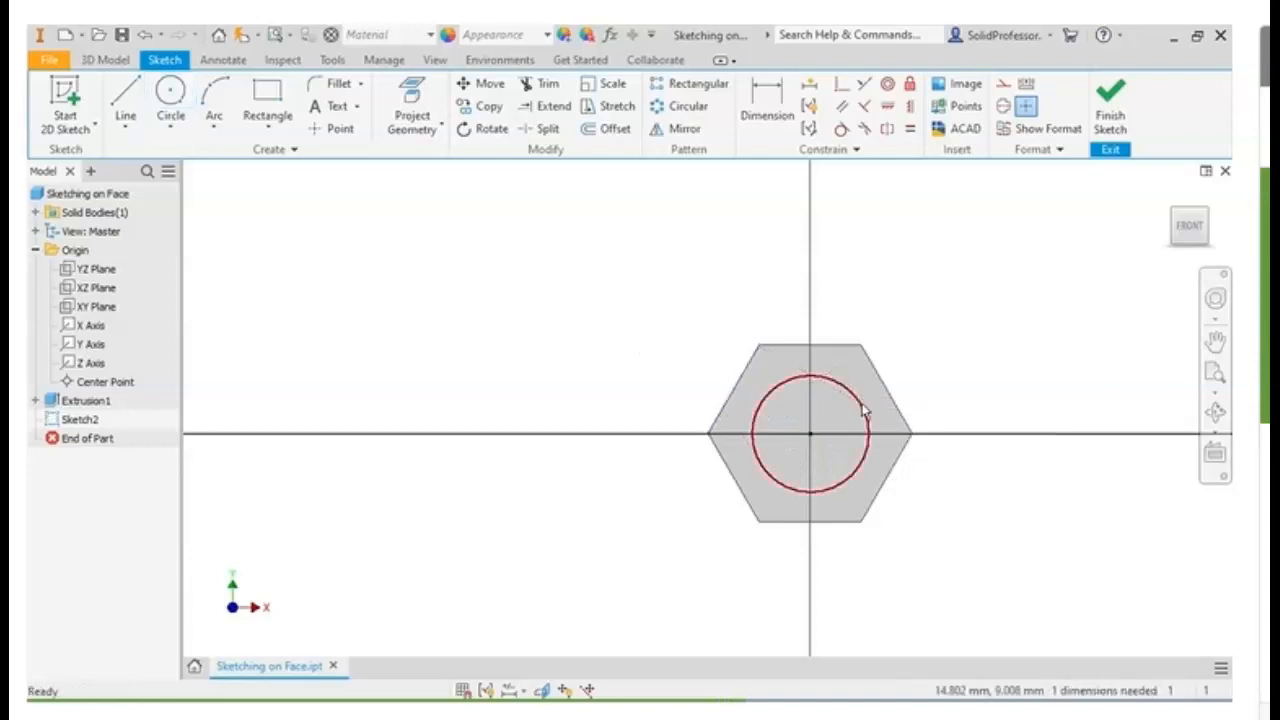
# Dimension the circle's diameter and set it to 30 mm.
pyautogui.press('Home')
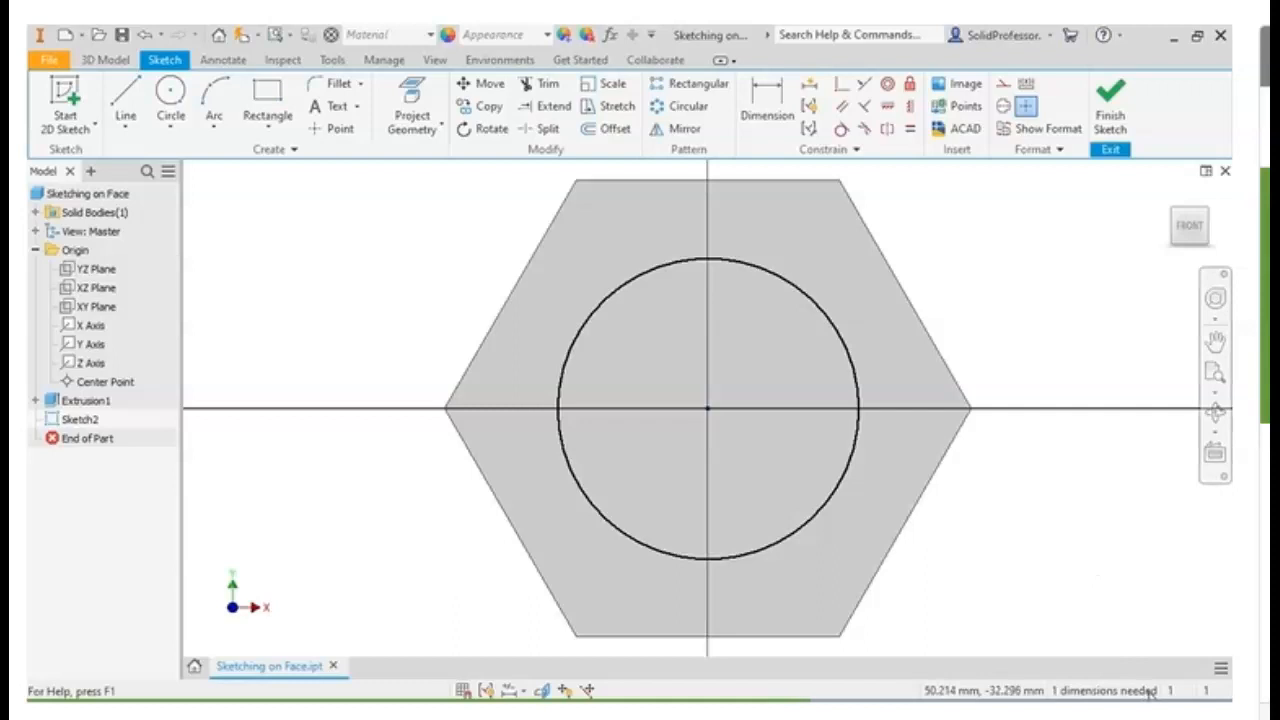
pyautogui.click(771, 131)
pyautogui.click(789, 283)
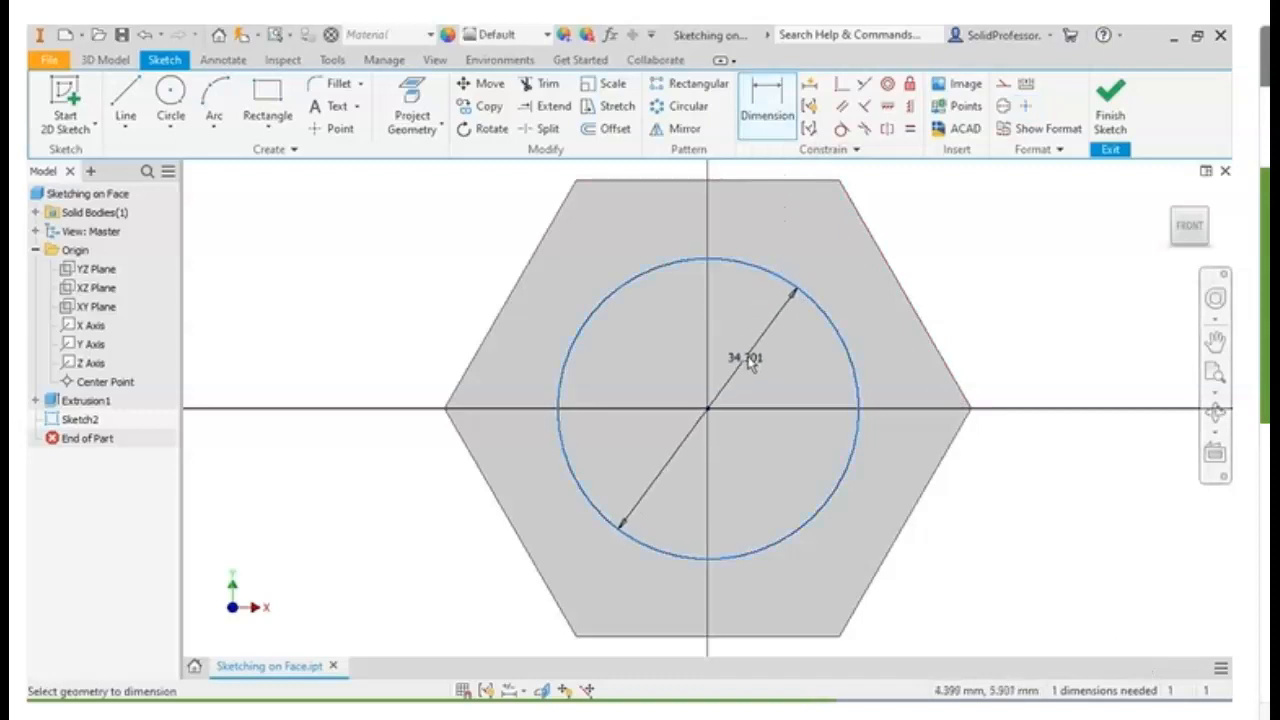
pyautogui.click(756, 370)
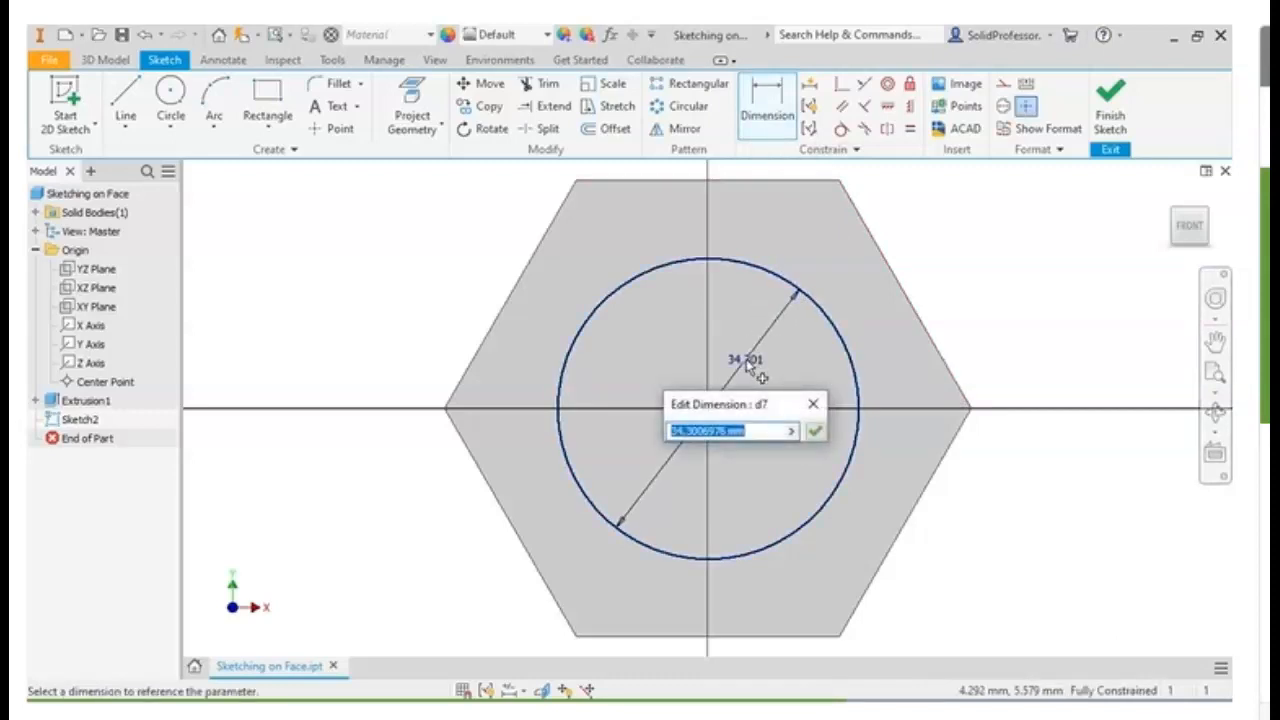
pyautogui.write('30')
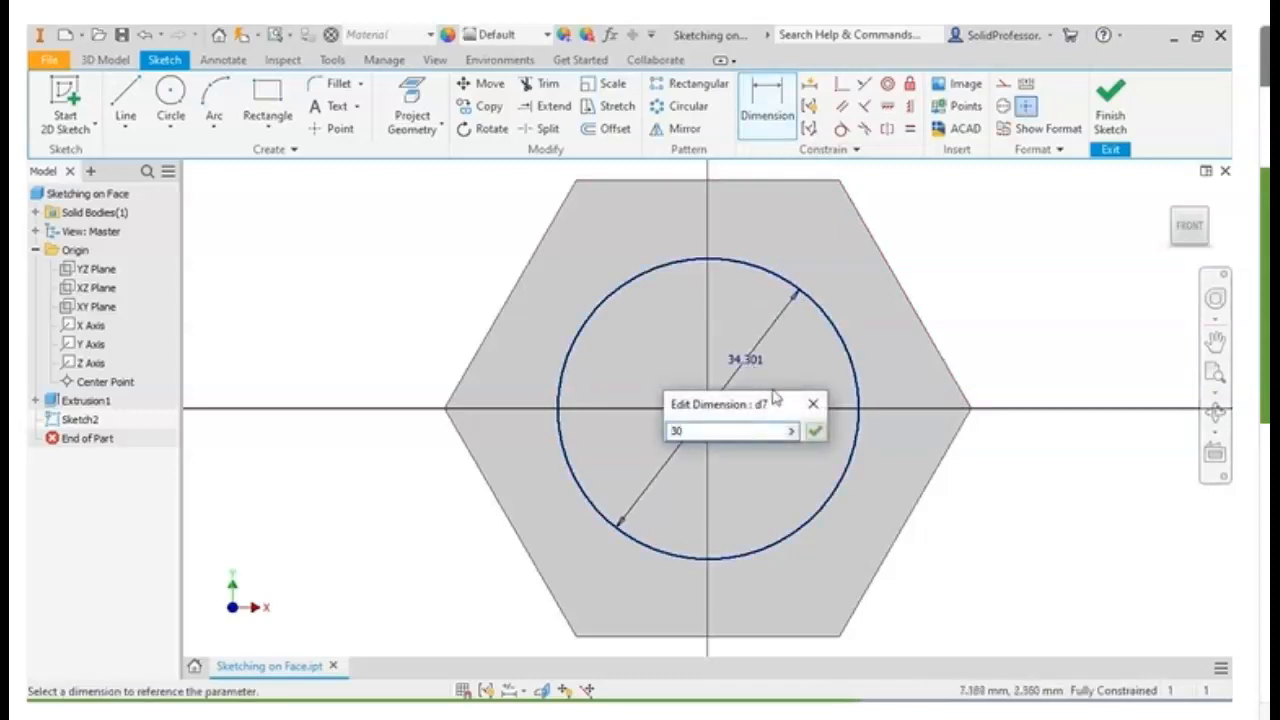
pyautogui.click(815, 430)
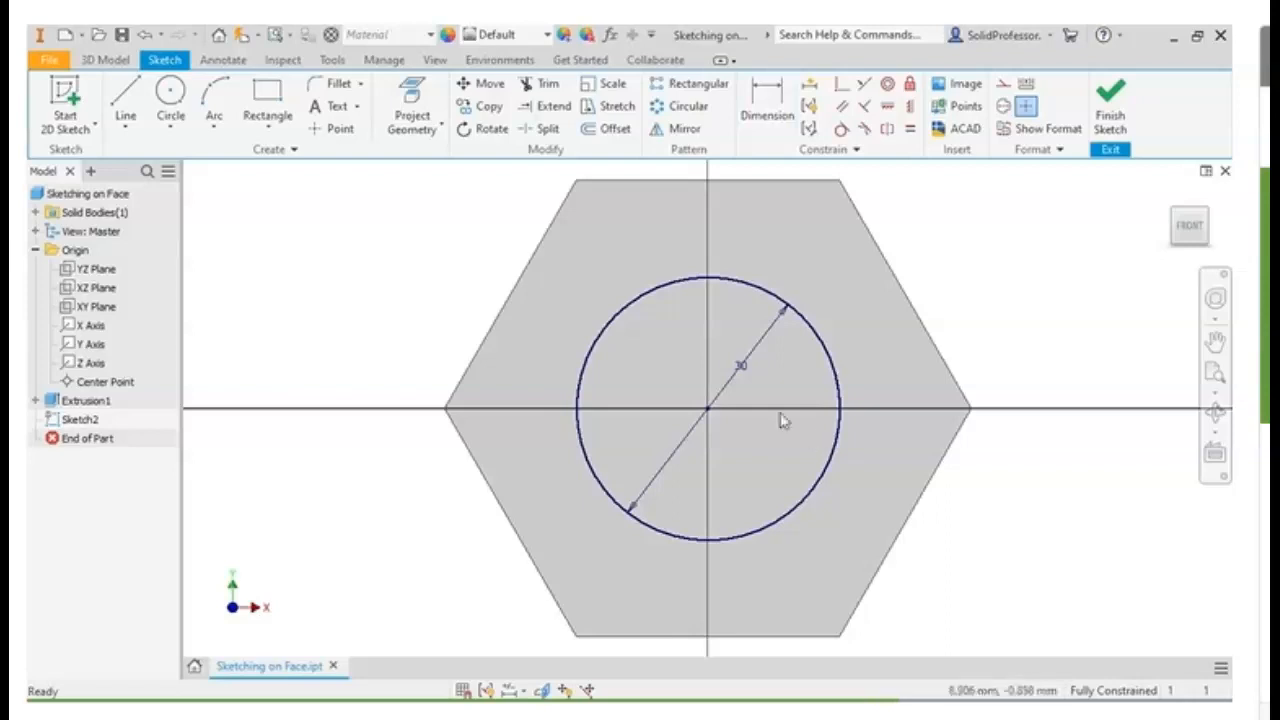
# Extrude the circle 75 mm outward from the hexagonal face, joining it to the existing body.
pyautogui.click(105, 60)
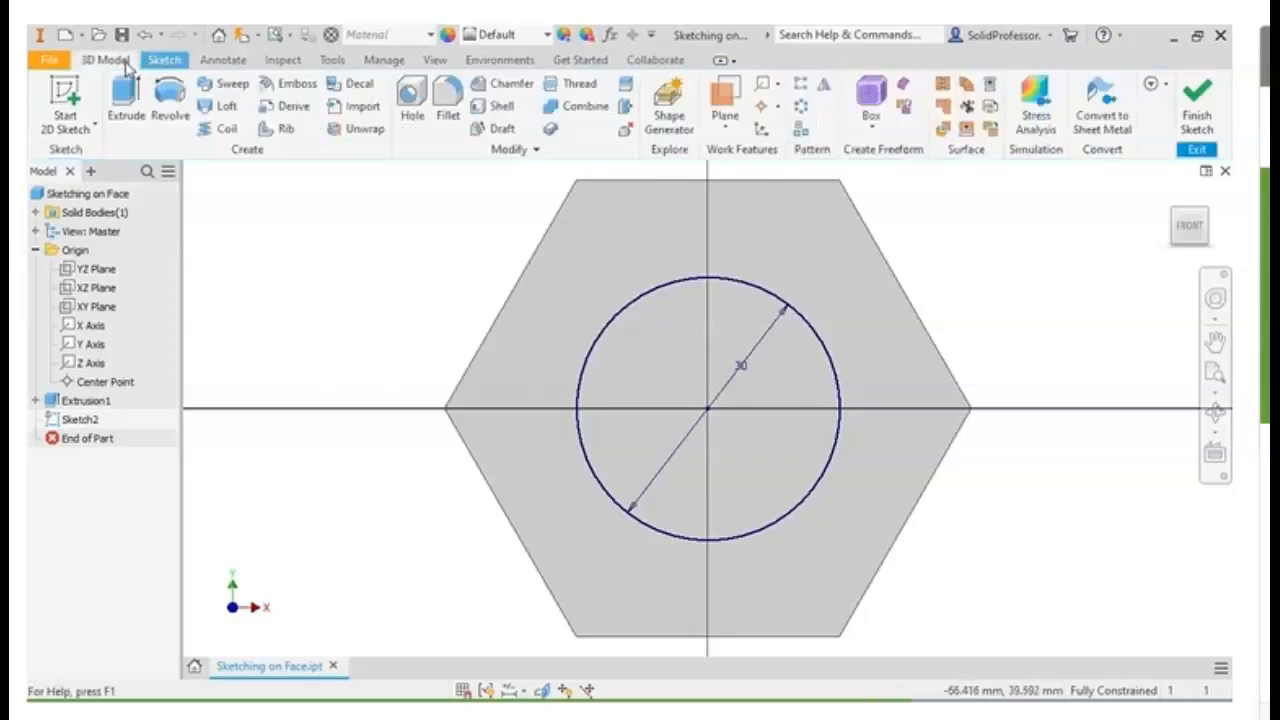
pyautogui.click(127, 133)
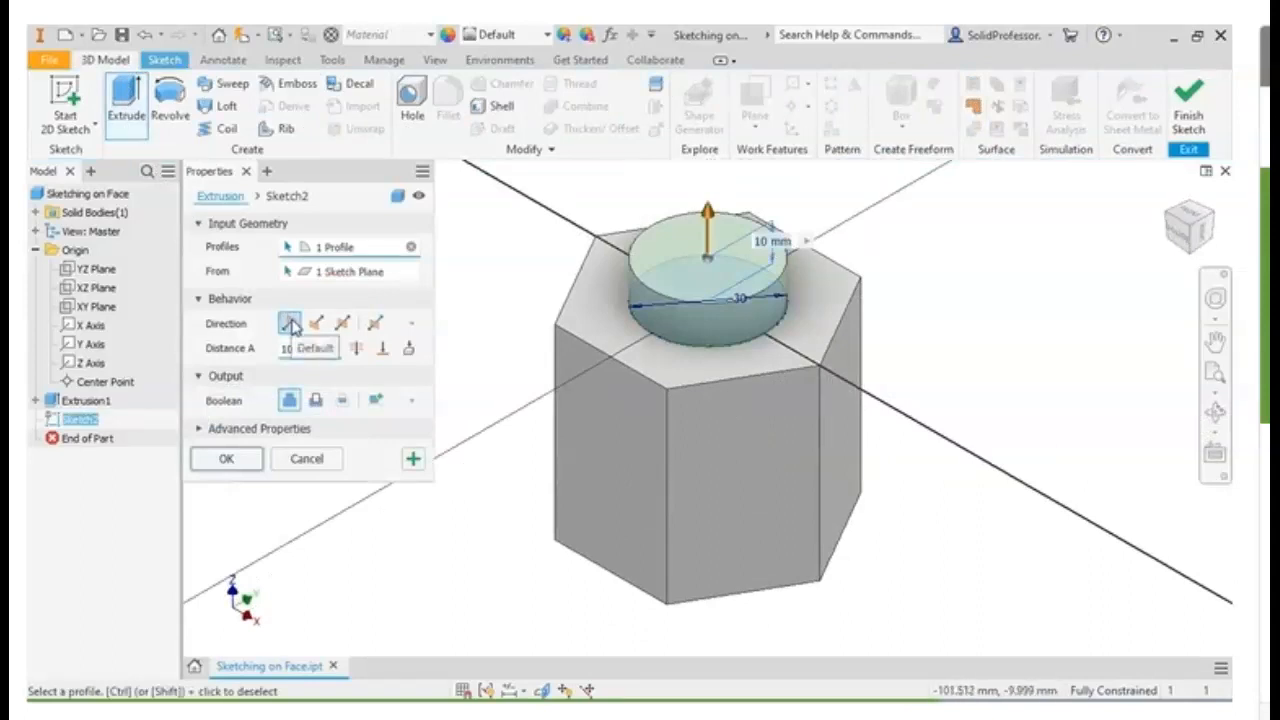
pyautogui.scroll(-3, 505, 340)
pyautogui.moveTo(509, 340); pyautogui.dragTo(566, 429, button='middle')
pyautogui.moveTo(646, 372); pyautogui.dragTo(651, 266)
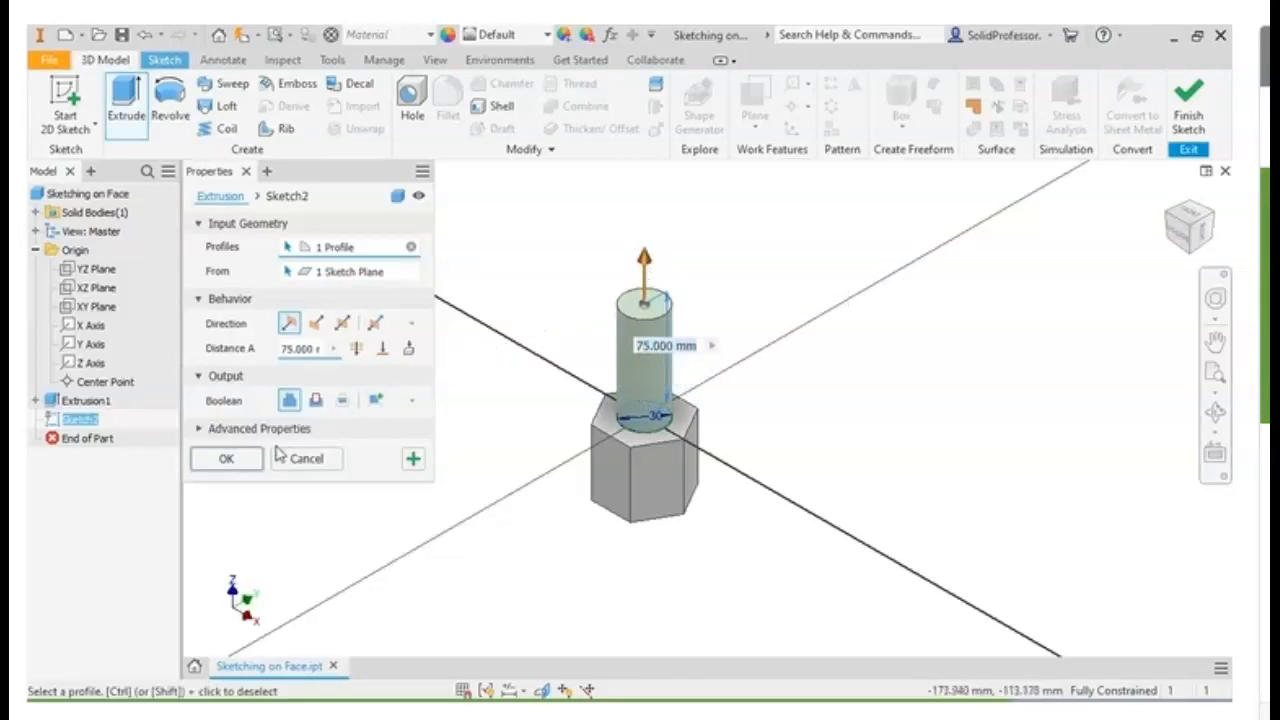
pyautogui.click(226, 459)
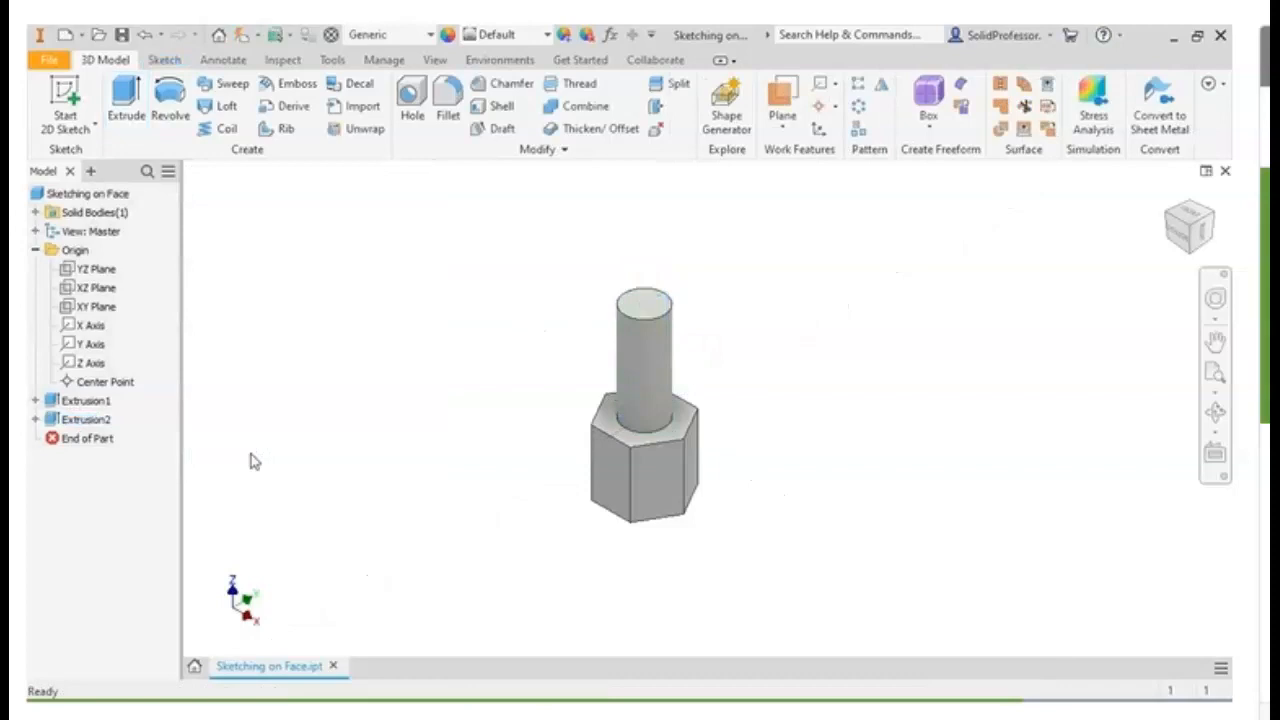
pyautogui.press('Home')
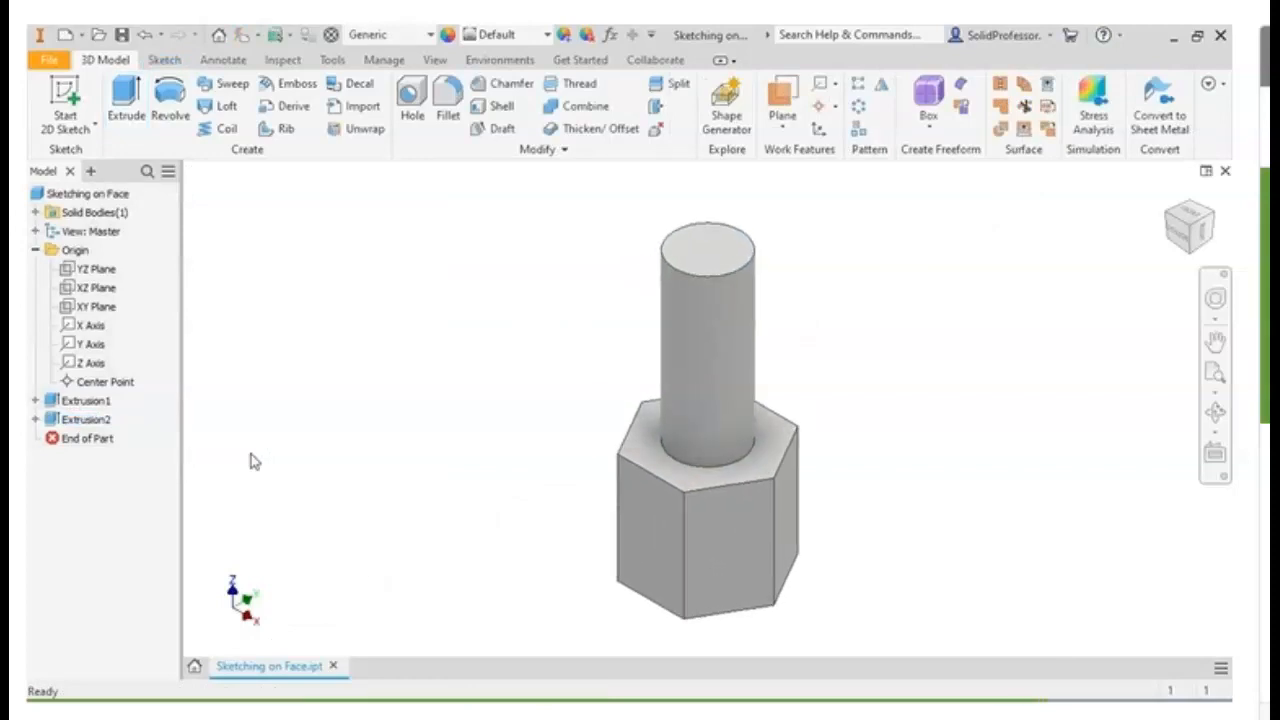
pyautogui.click(106, 424)
pyautogui.keyDown('shift'); pyautogui.moveTo(323, 437); pyautogui.dragTo(888, 450, button='middle'); pyautogui.keyUp('shift')
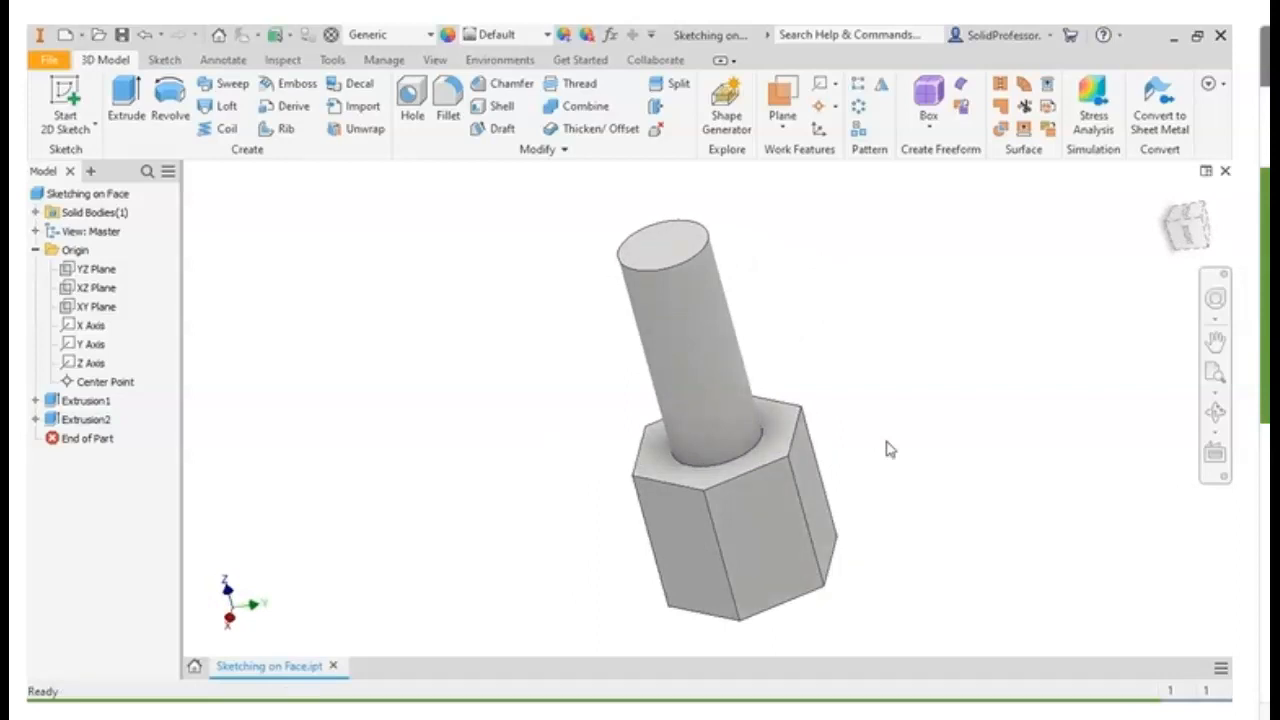
pyautogui.click(1200, 230)
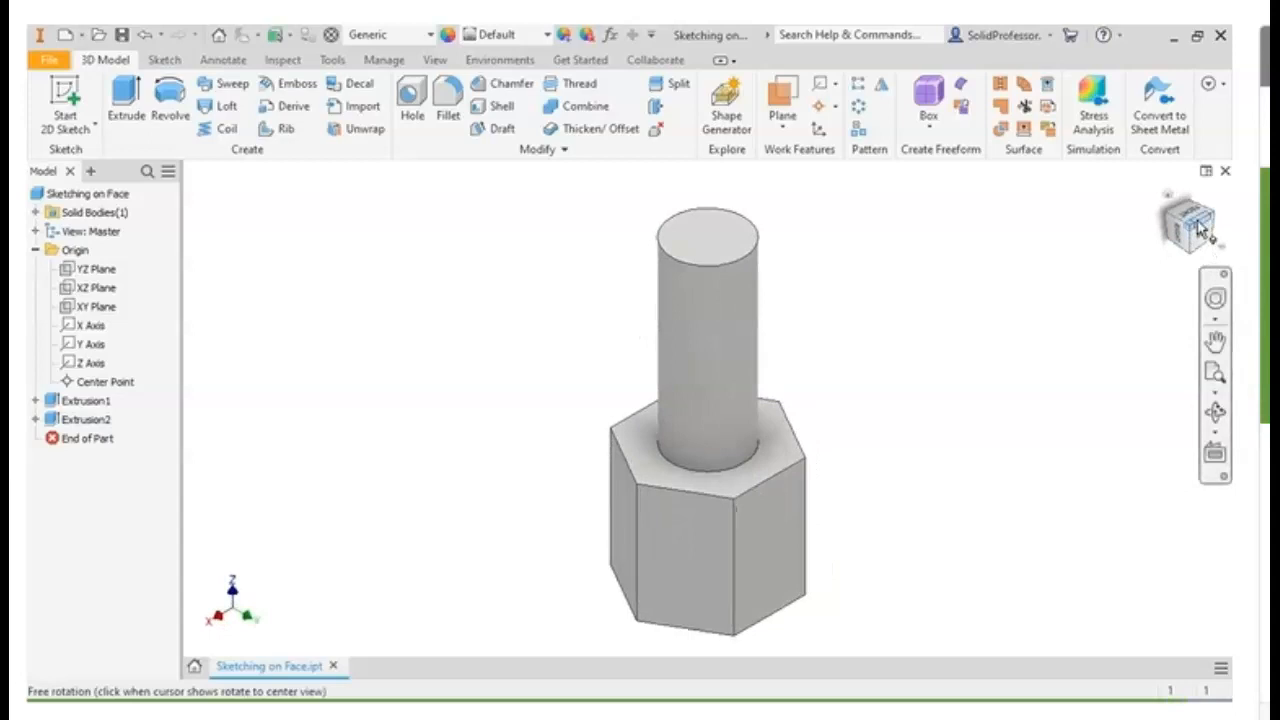